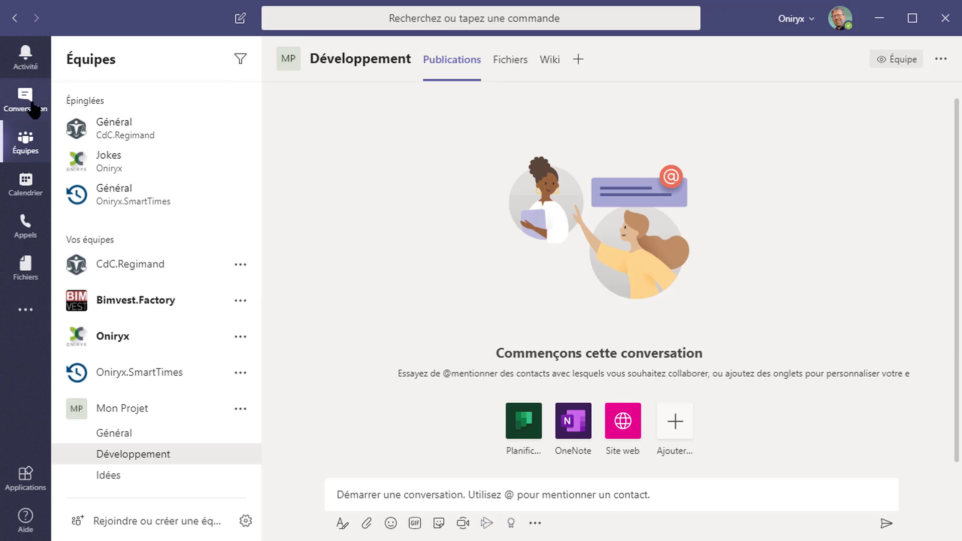
Step: Call the first speed-dial contact from the Appels view
left_click(30, 242)
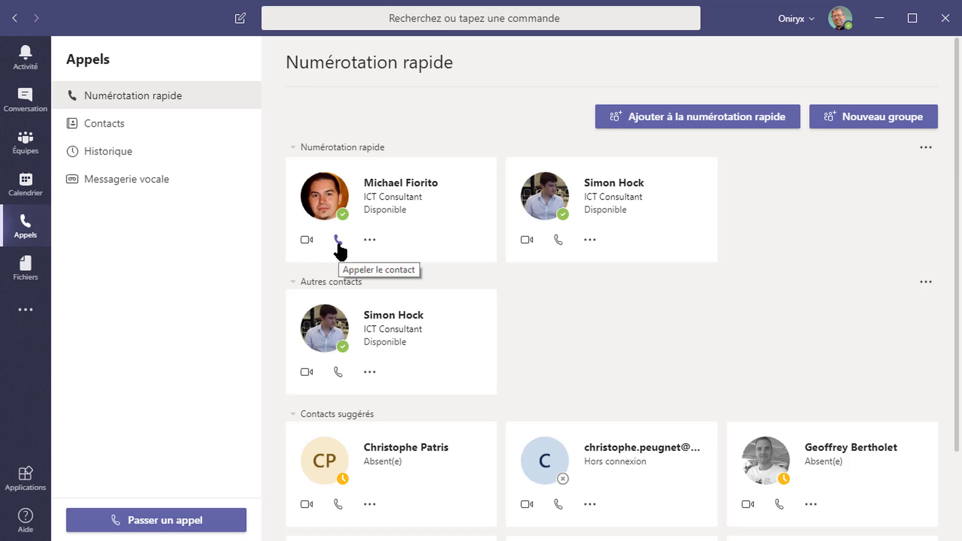
left_click(307, 240)
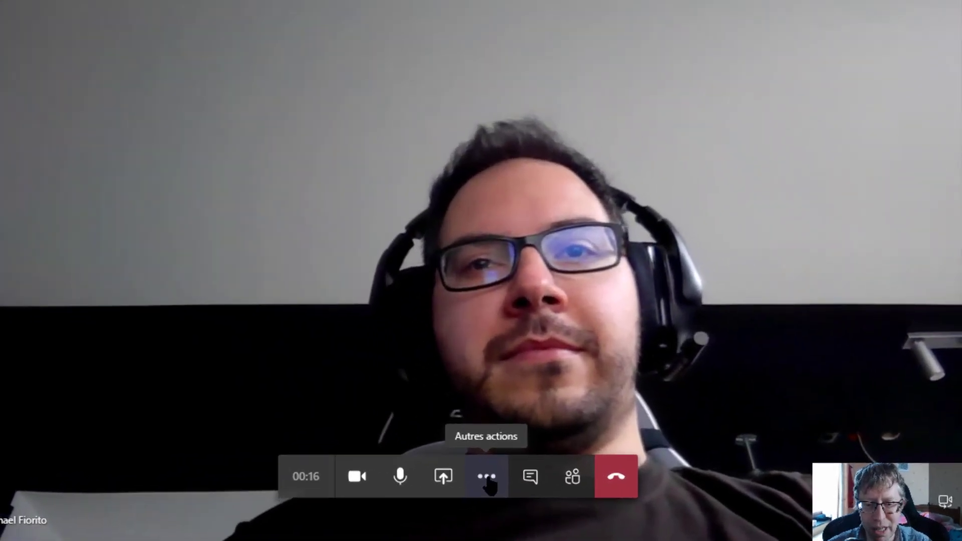
Step: Turn on 'Flouter mon arrière-plan' from the call's more-actions menu
left_click(534, 487)
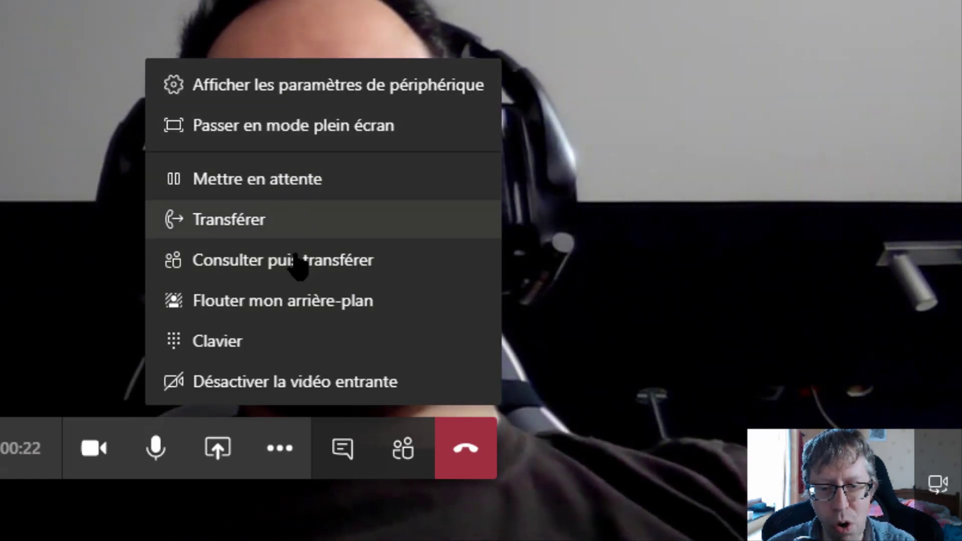
left_click(285, 306)
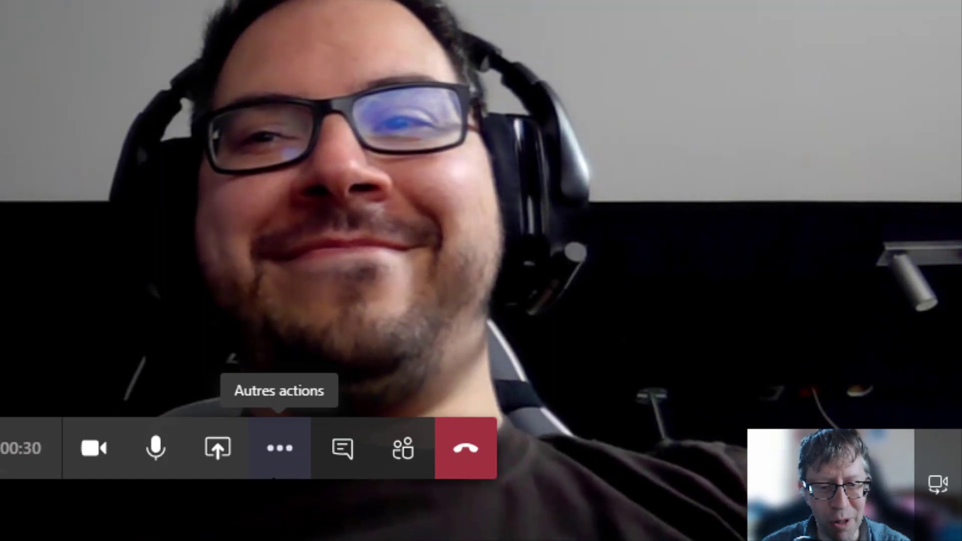
Step: Search a colleague in Inviter quelqu'un without inviting anyone, then open the call chat beside the video
left_click(414, 451)
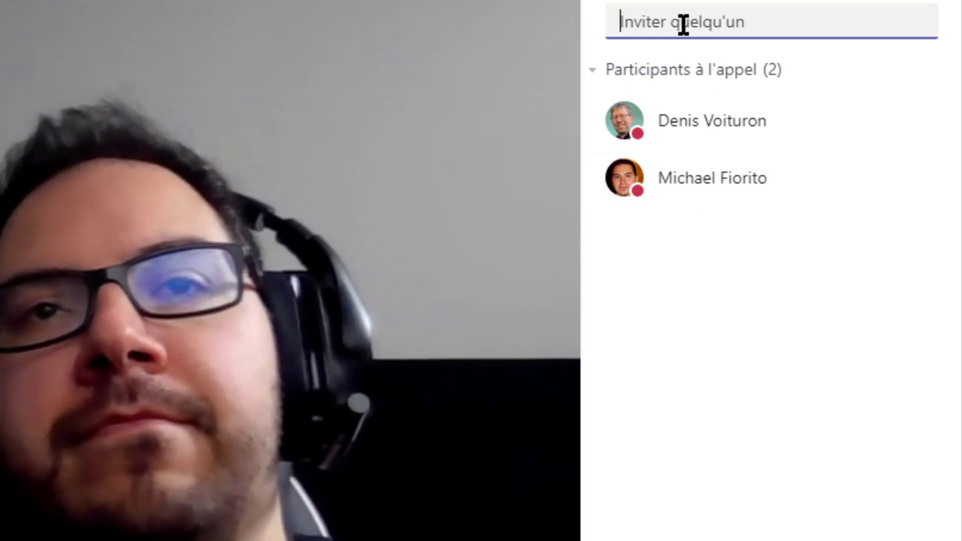
type("patris")
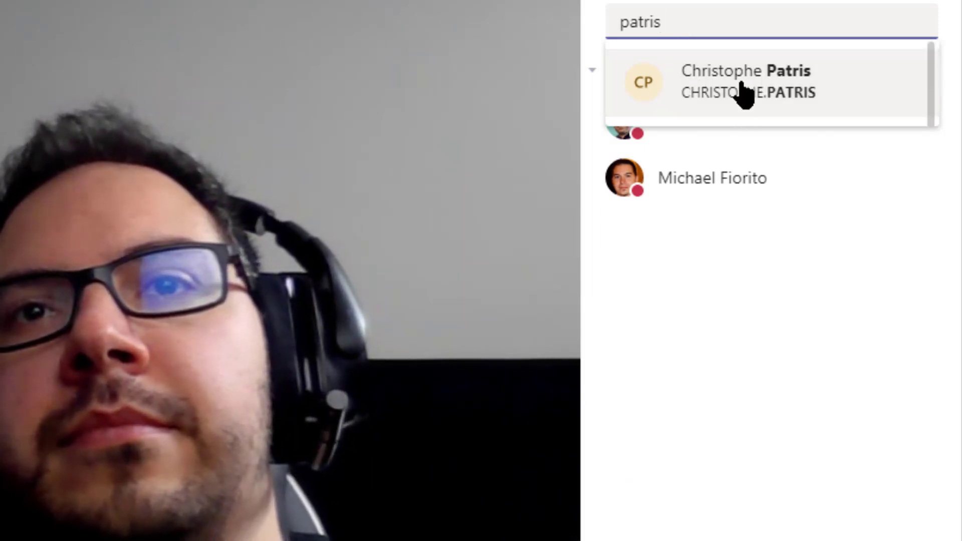
left_click(687, 347)
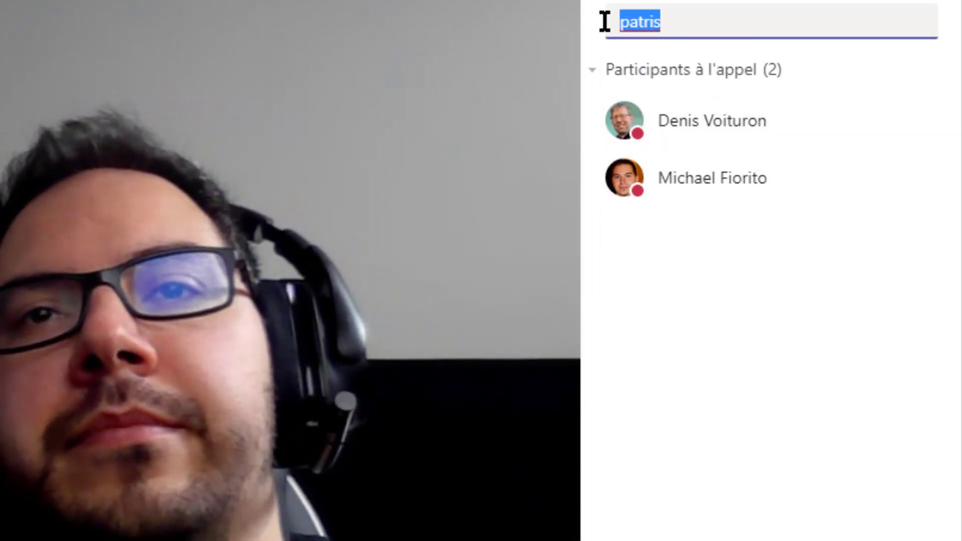
key("BackSpace")
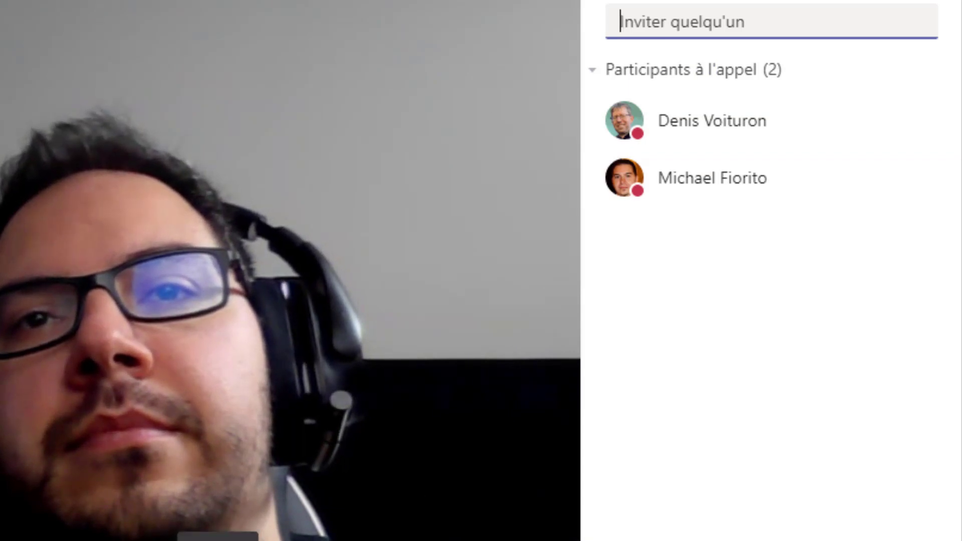
left_click(342, 540)
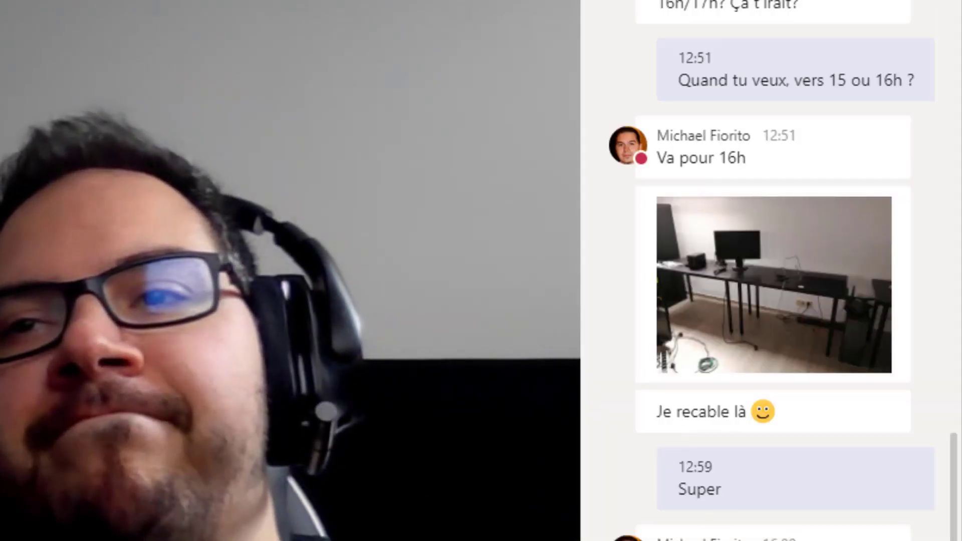
Step: Close the chat panel so the call video fills the screen
left_click(342, 540)
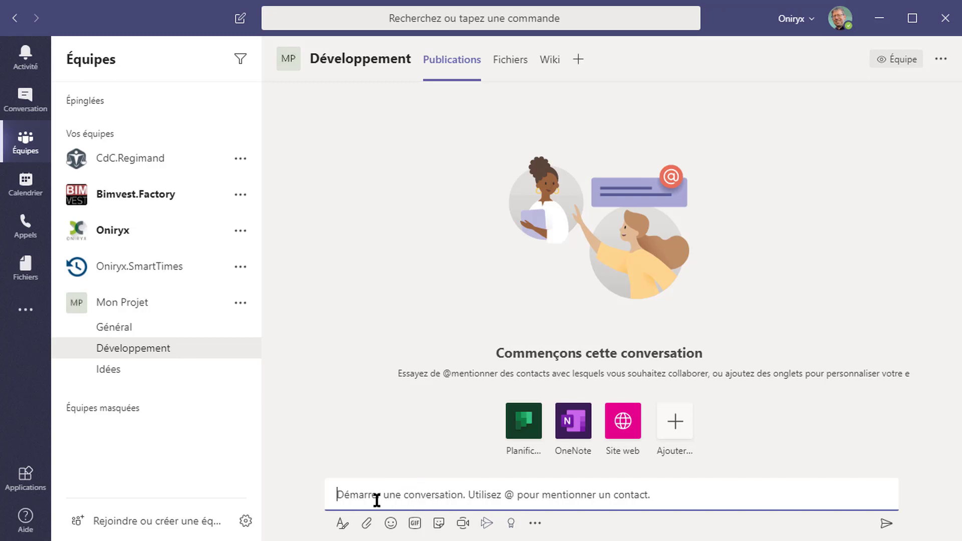
Step: Start an instant channel meeting with subject 'Exemple de réunion' and join it
left_click(462, 523)
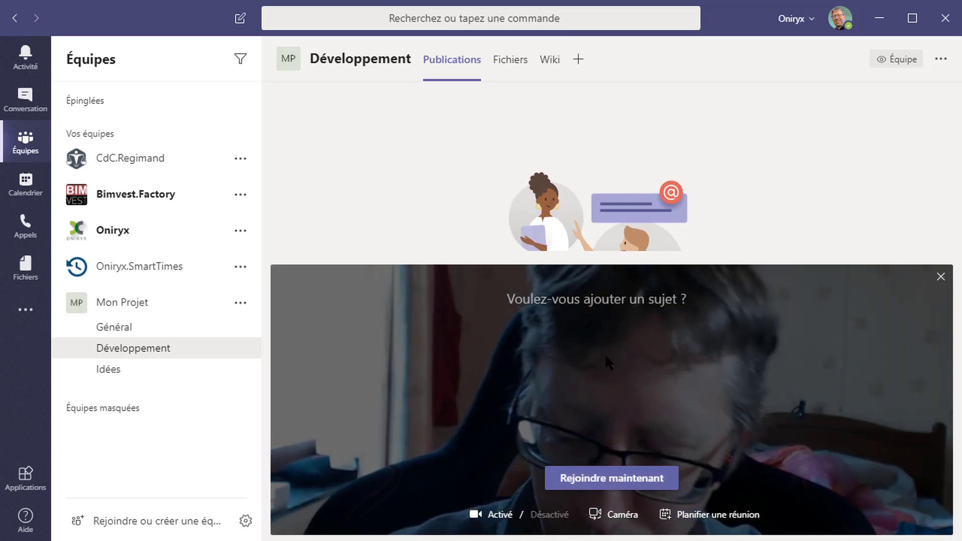
type("Ex")
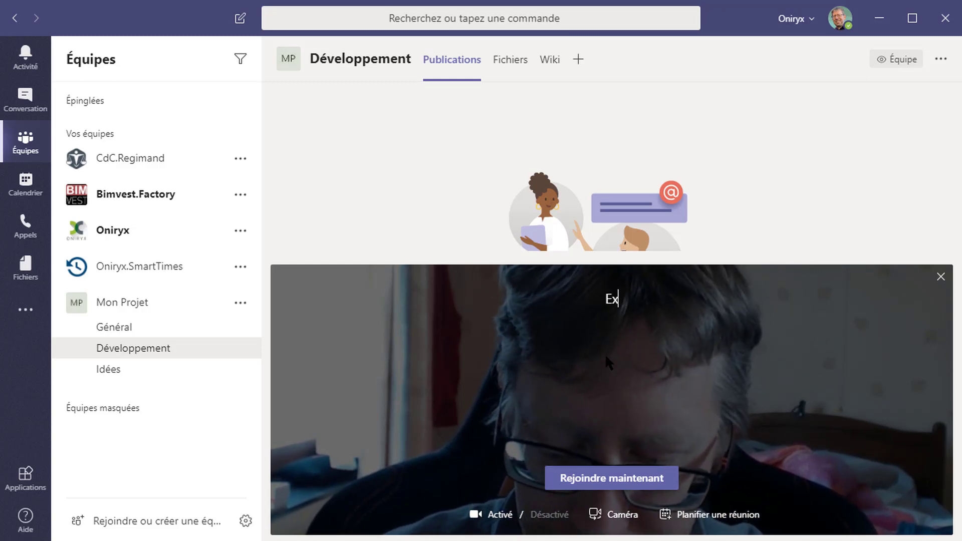
type("emple de réunion")
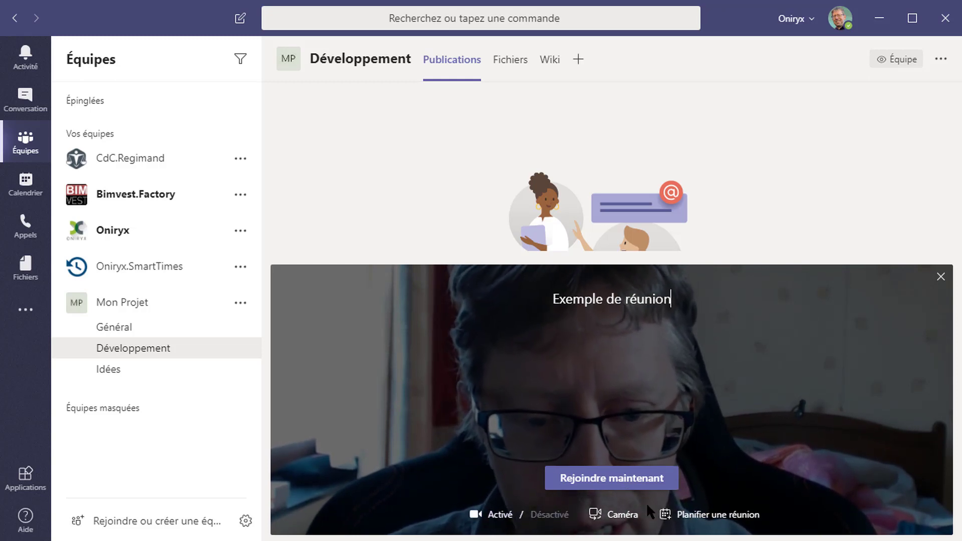
left_click(627, 477)
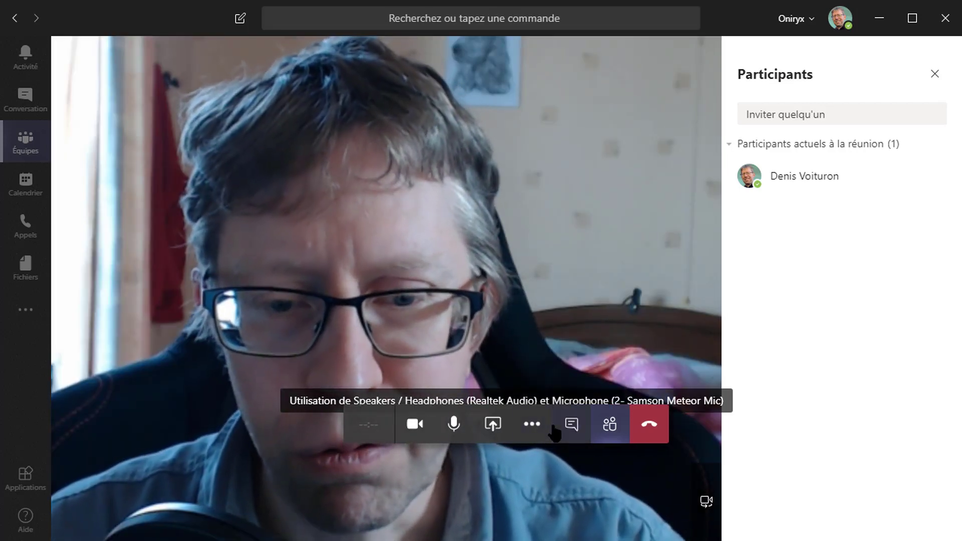
Step: Open the meeting chat, blur your background, and go back to Équipes with the meeting running
left_click(571, 425)
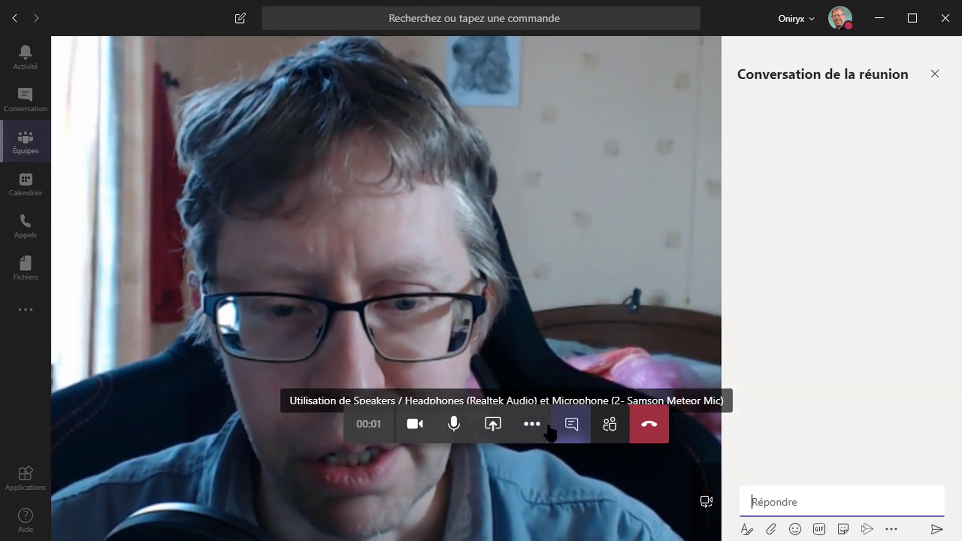
left_click(532, 424)
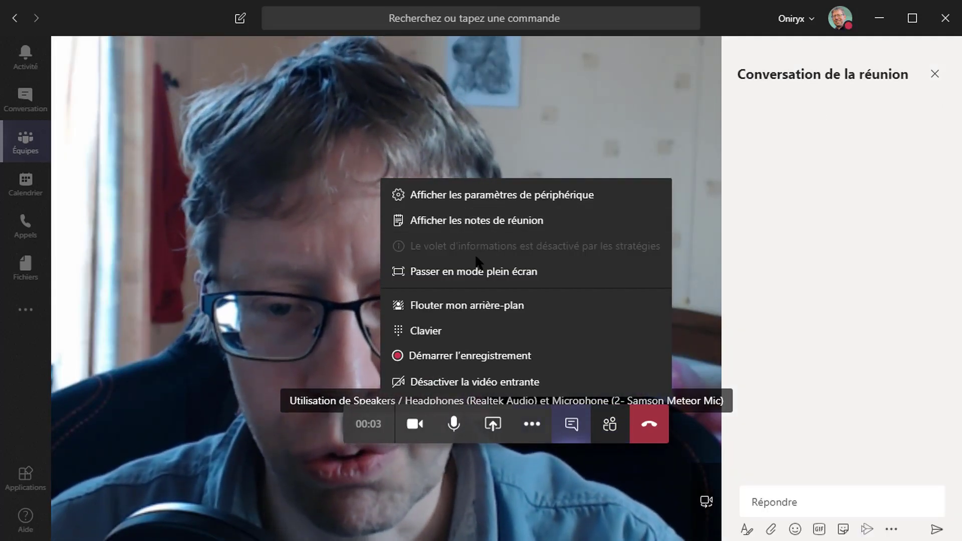
left_click(476, 306)
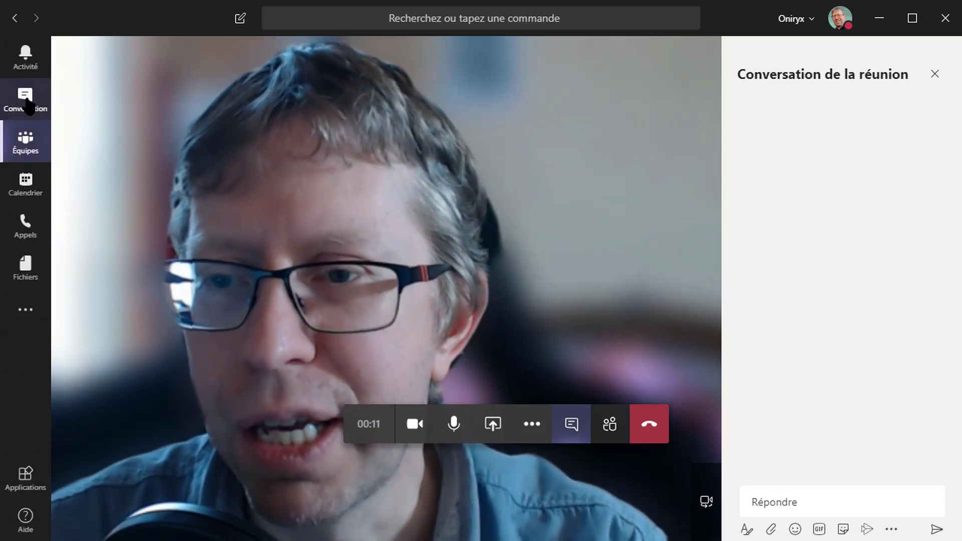
left_click(30, 145)
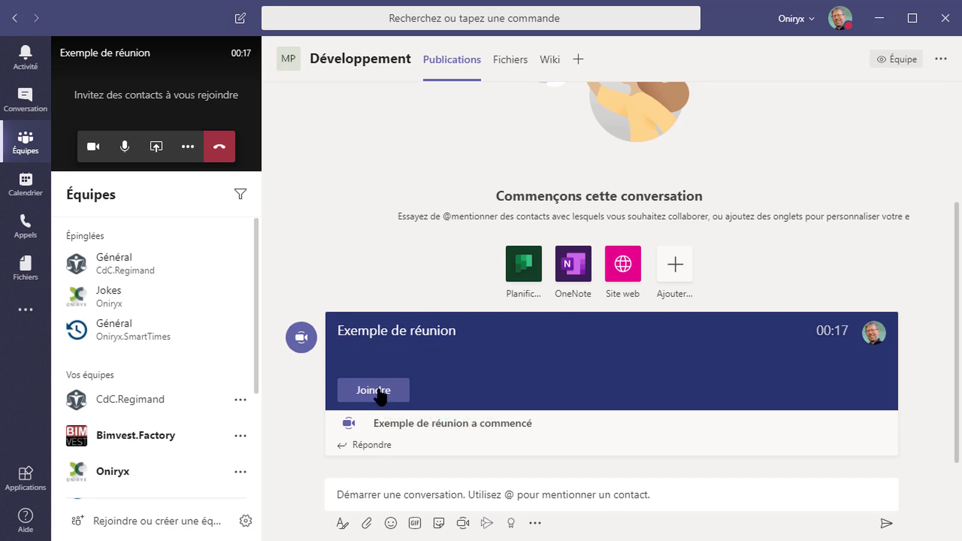
Step: Reopen the meeting and invite the consultant contact from the participants panel
left_click(176, 105)
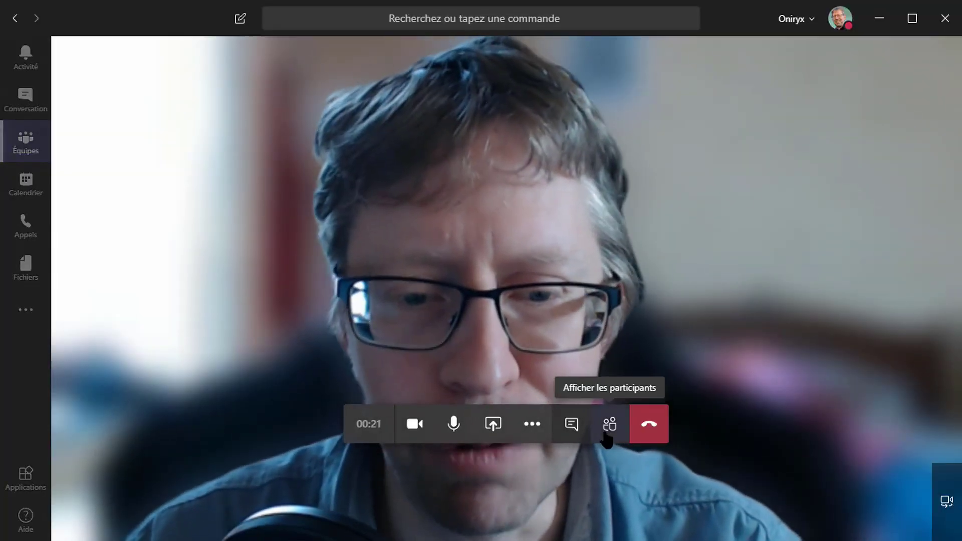
left_click(607, 431)
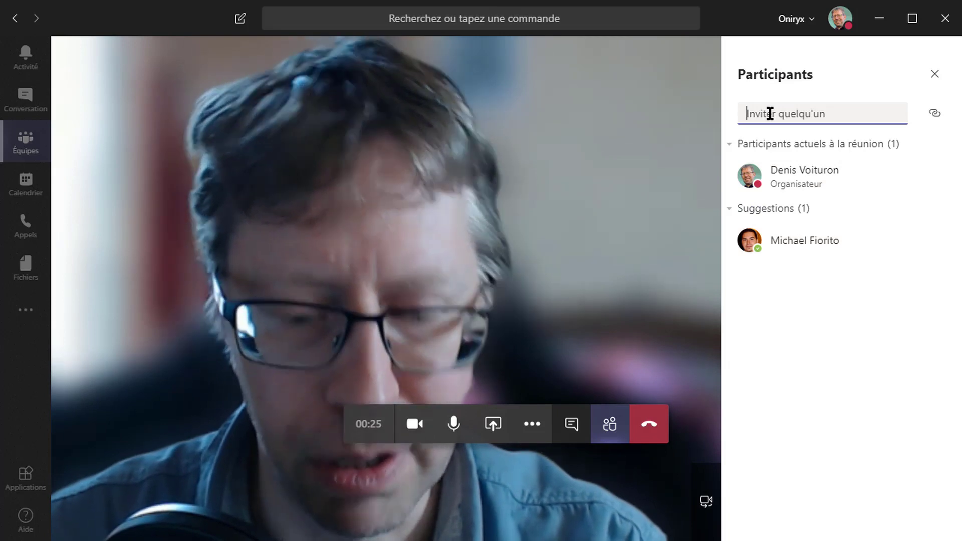
type("michae")
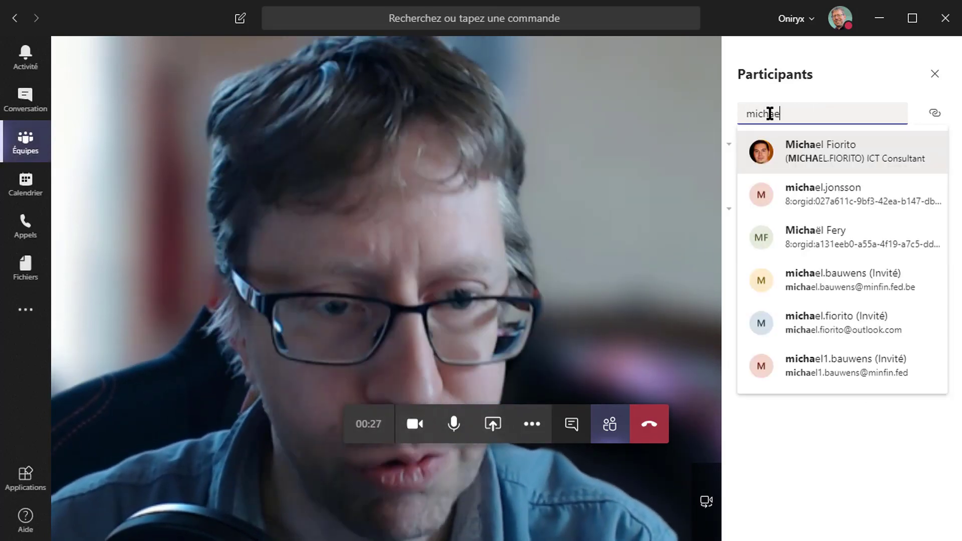
type("l")
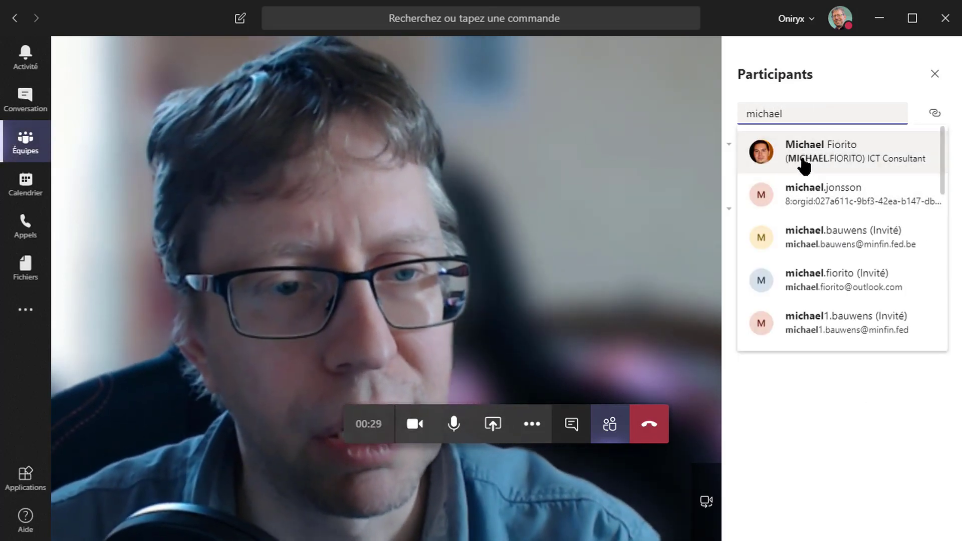
left_click(803, 160)
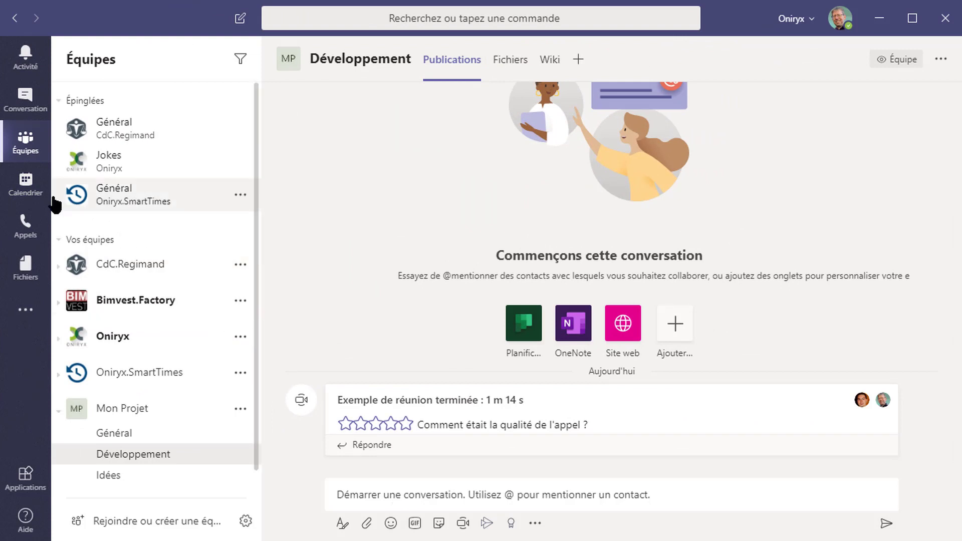
Step: Open the calendar, move to the next week, and create a meeting at Monday 23 March, 09:00
left_click(26, 184)
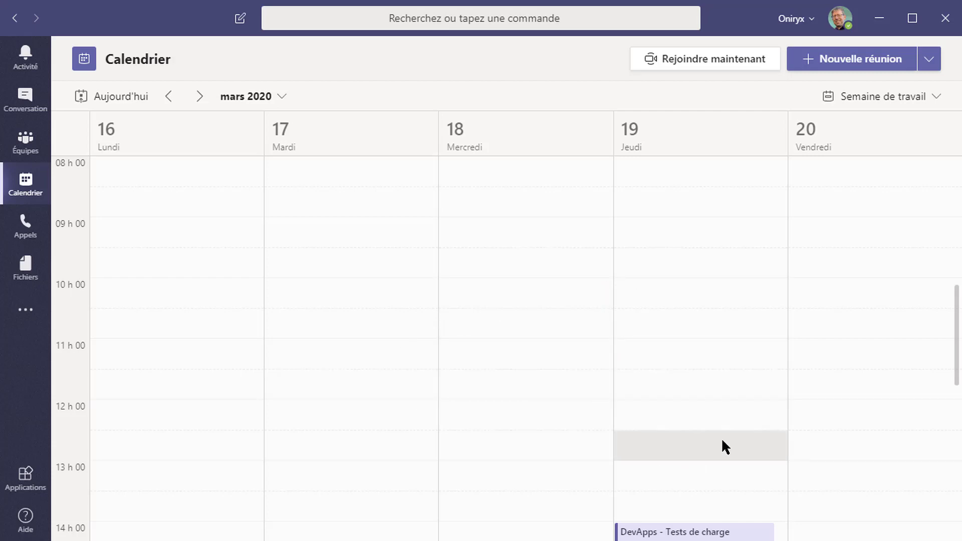
scroll(738, 414, "down", 3)
scroll(747, 346, "up", 3)
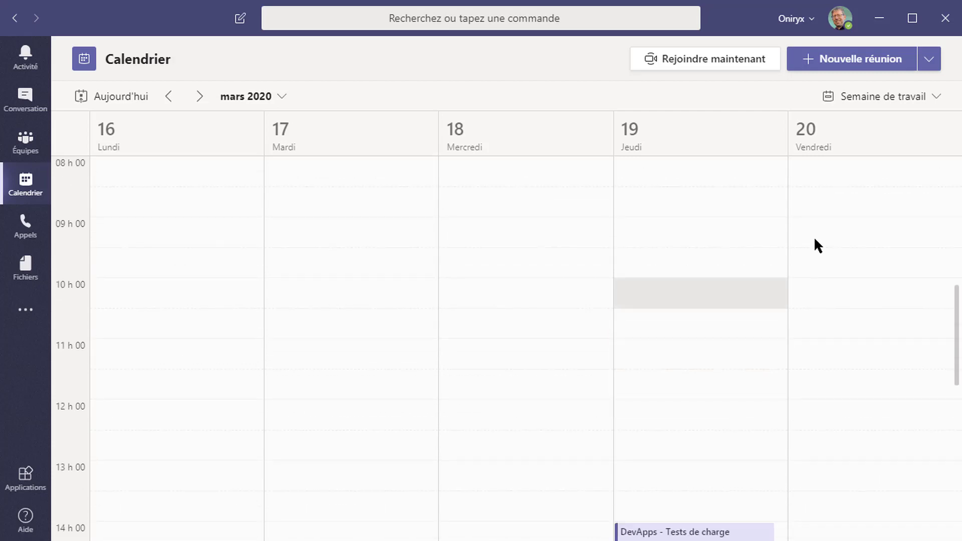
scroll(781, 361, "down", 3)
scroll(802, 361, "down", 3)
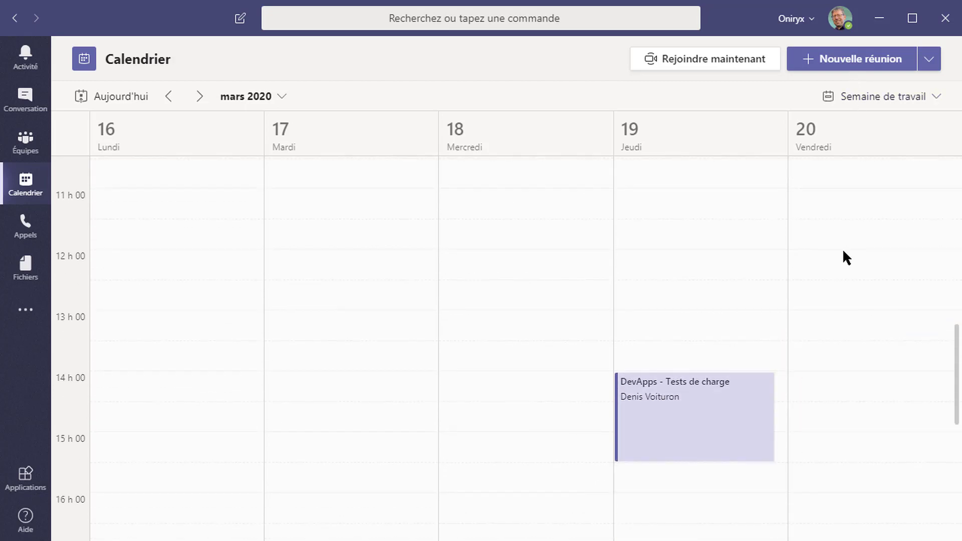
left_click(200, 99)
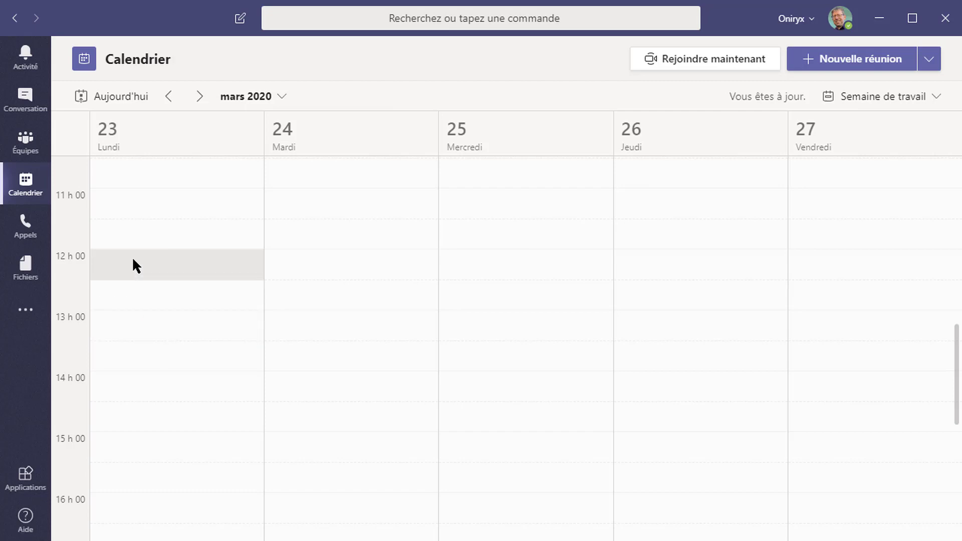
scroll(134, 260, "up", 5)
left_click(138, 231)
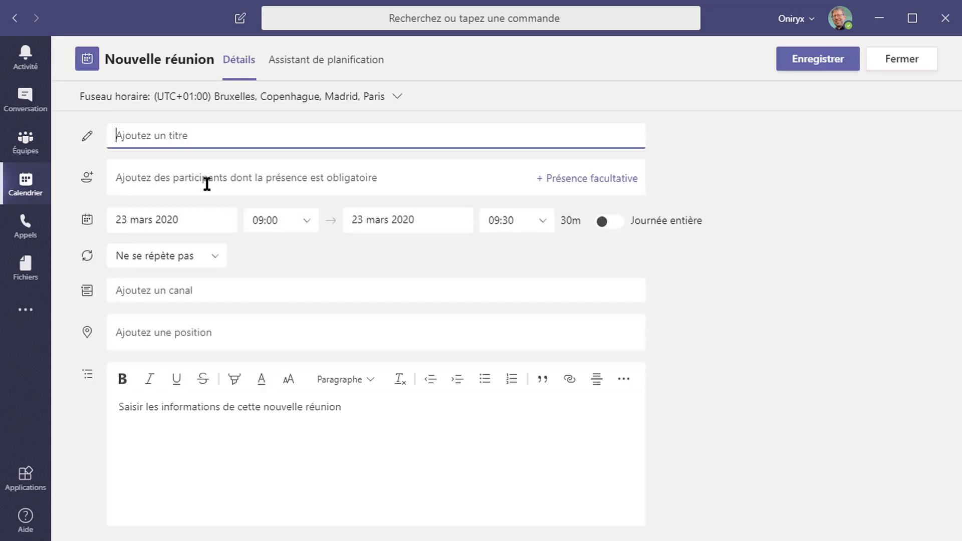
Step: Title the meeting 'Exemple de réunion avec' the colleague, add them as required, ending at 10:00
type("Exemple d")
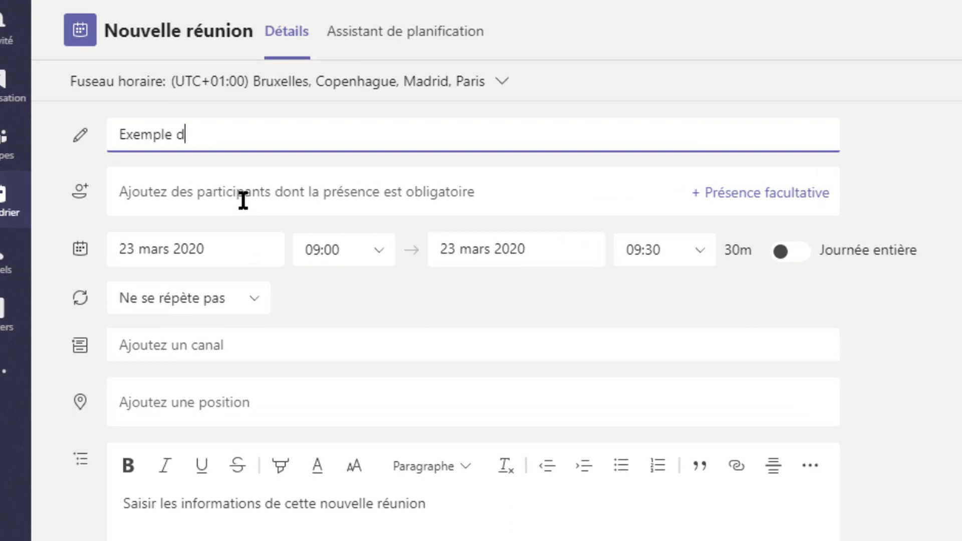
type("e réunion av")
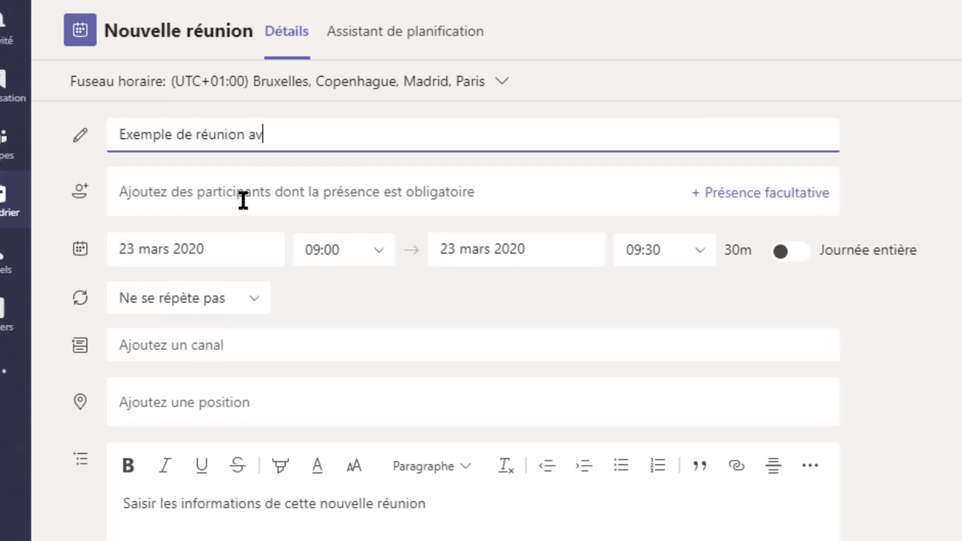
type("ec Michaël")
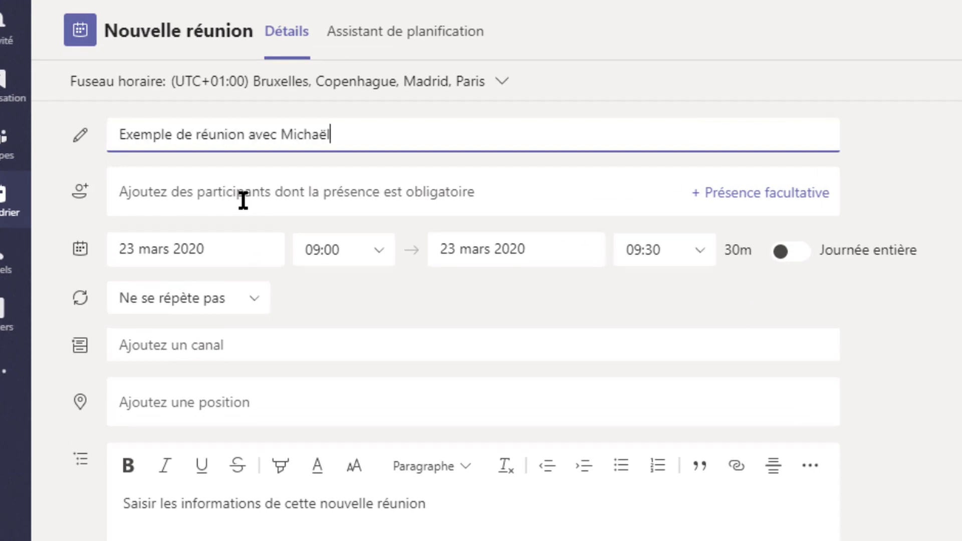
left_click(227, 196)
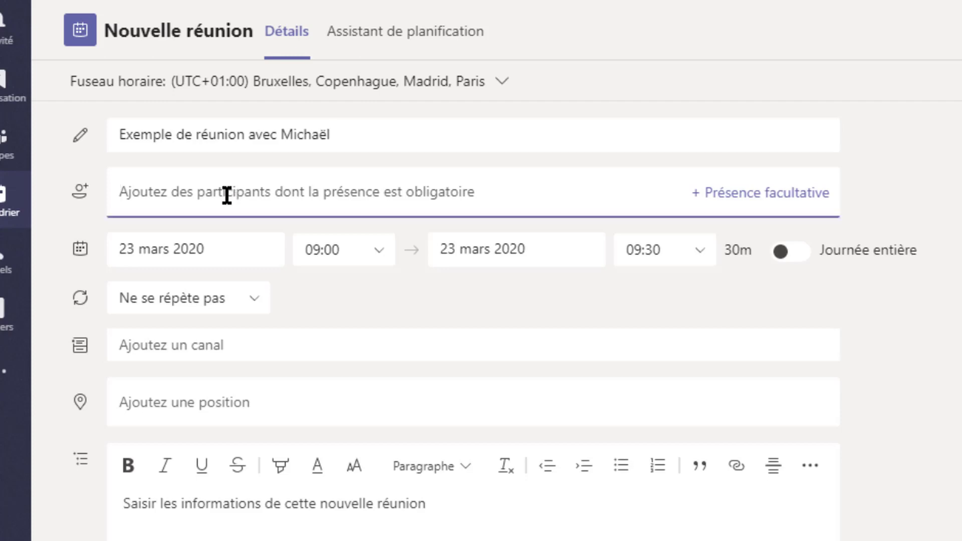
type("mich")
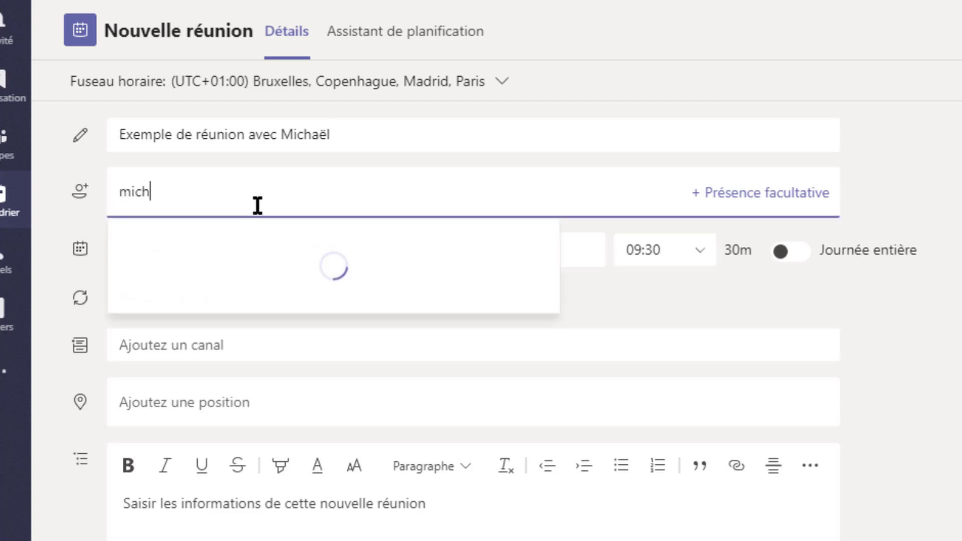
type("a")
left_click(274, 244)
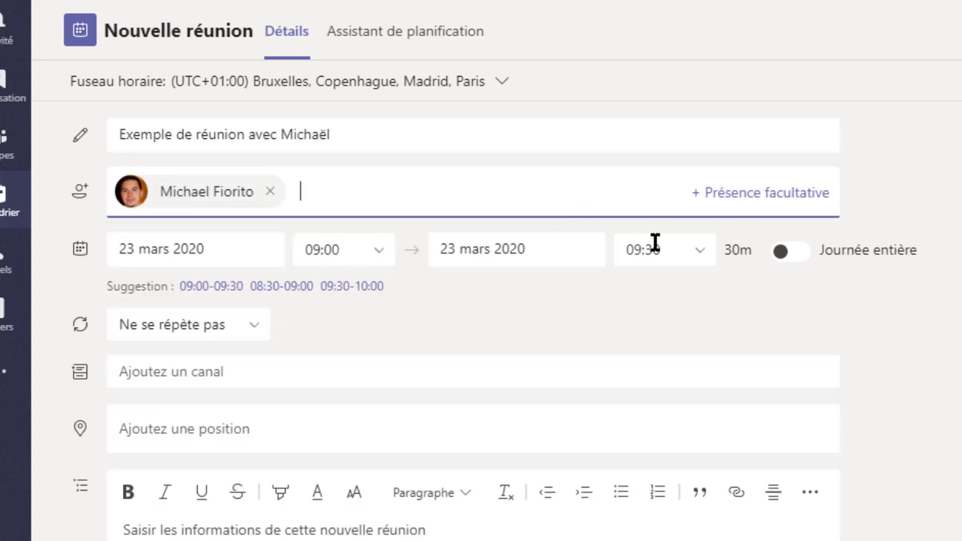
left_click(704, 256)
left_click(691, 369)
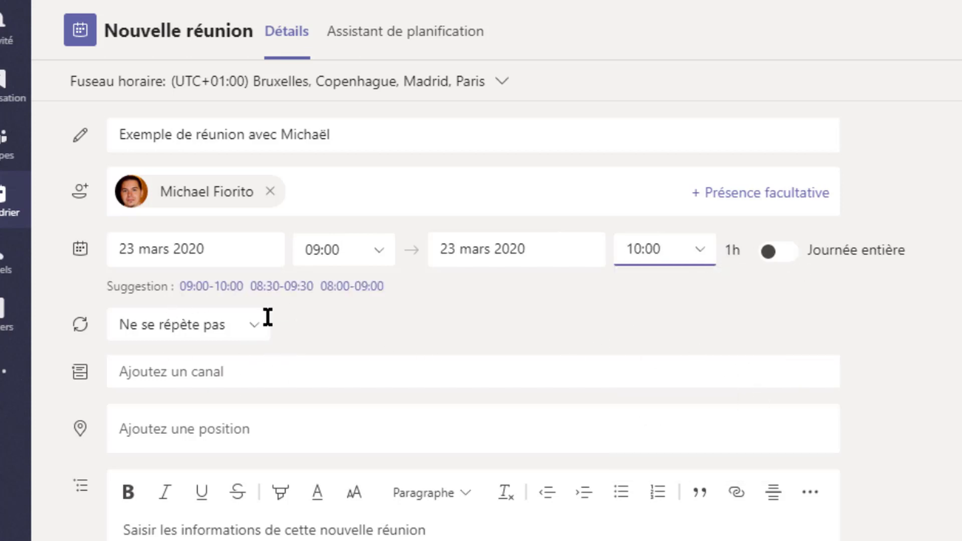
Step: Leave the channel unset and send the Monday 23 March 09:00–10:00 meeting invitation
left_click(236, 372)
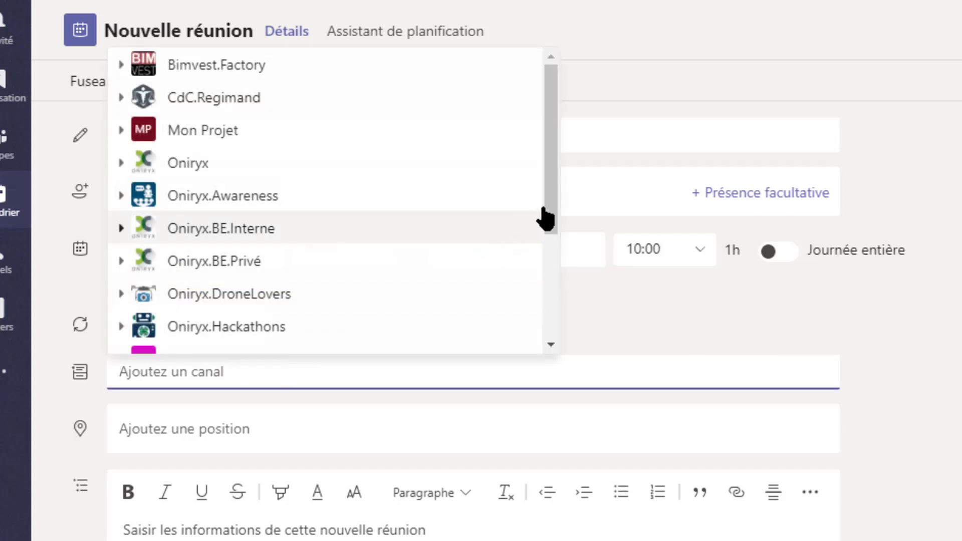
left_click_drag(546, 218, 554, 321)
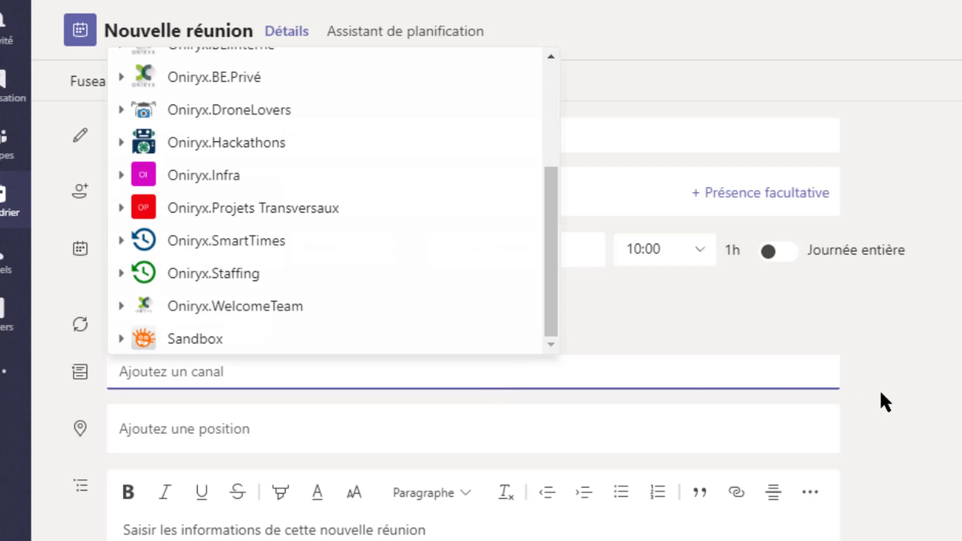
left_click(881, 394)
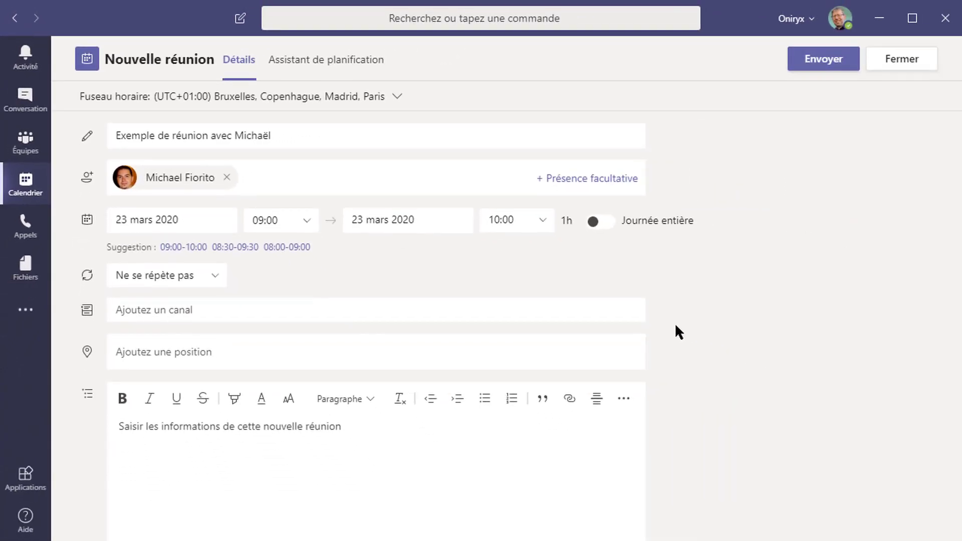
left_click(826, 68)
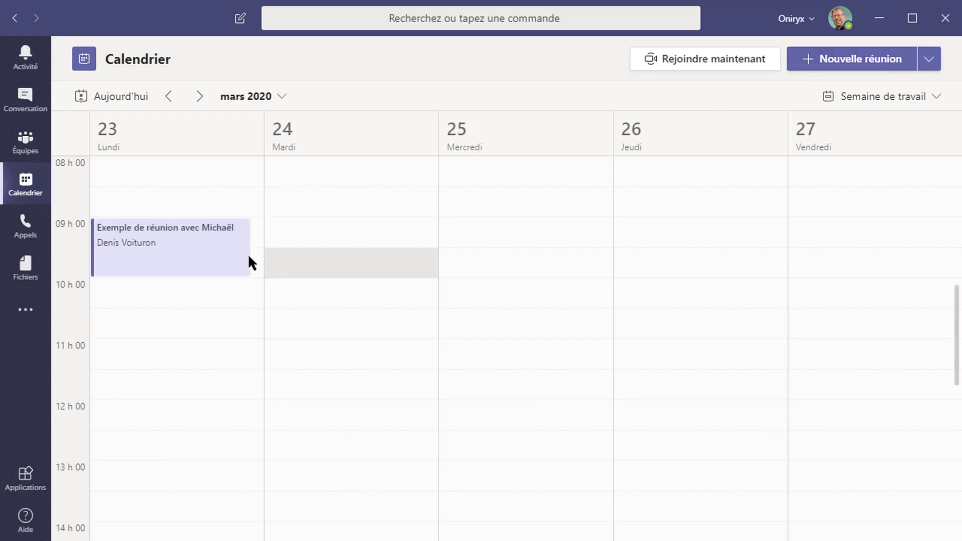
Step: Copy the Teams join link from the Monday meeting's details, then close the details
left_click(178, 234)
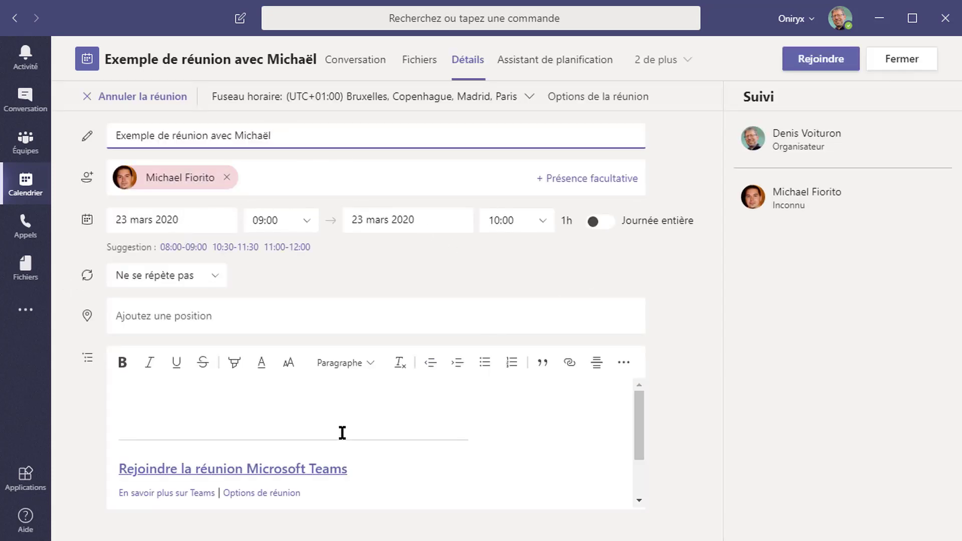
scroll(259, 435, "down", 2)
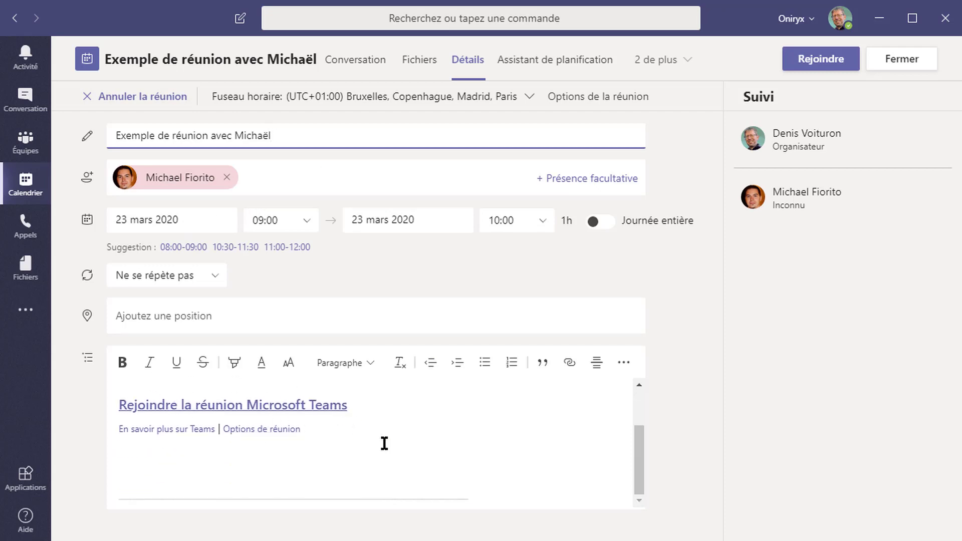
scroll(168, 432, "up", 2)
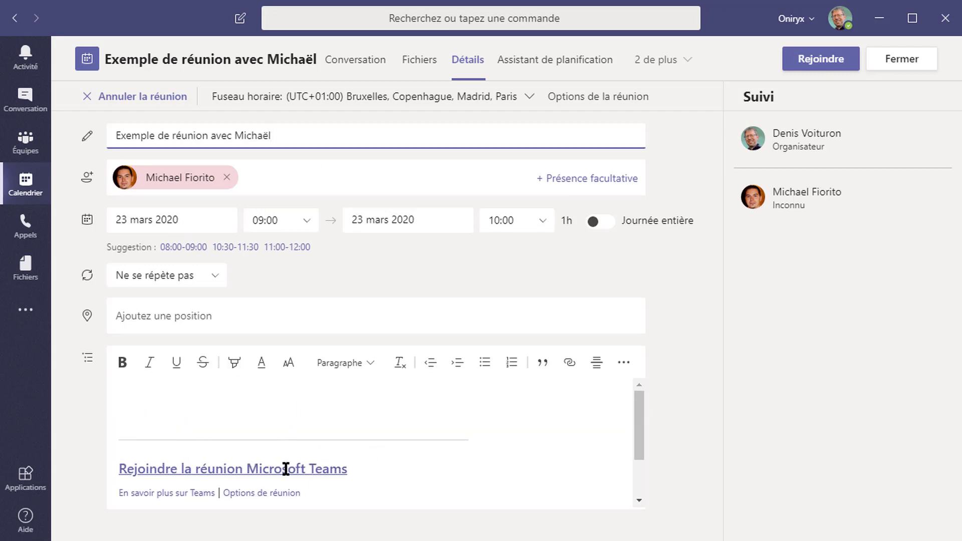
right_click(301, 468)
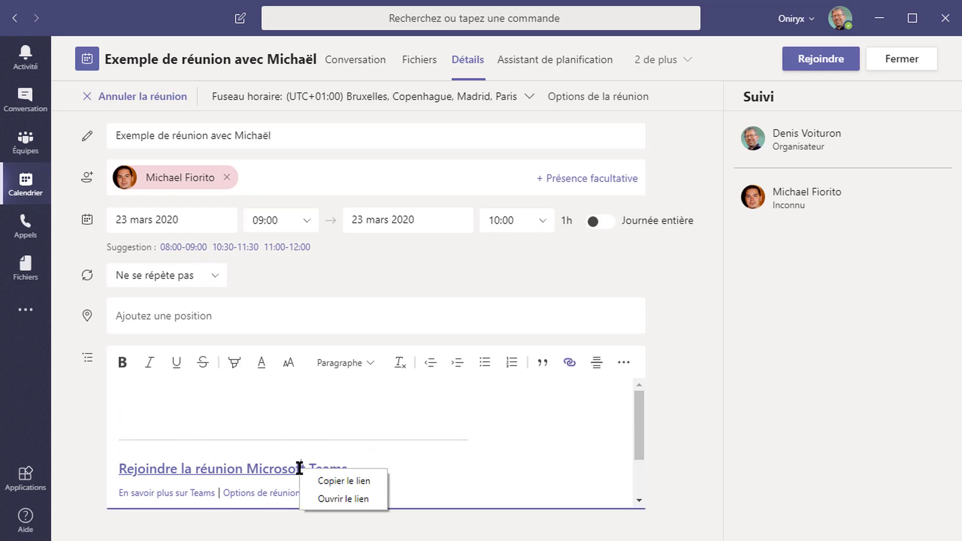
left_click(338, 480)
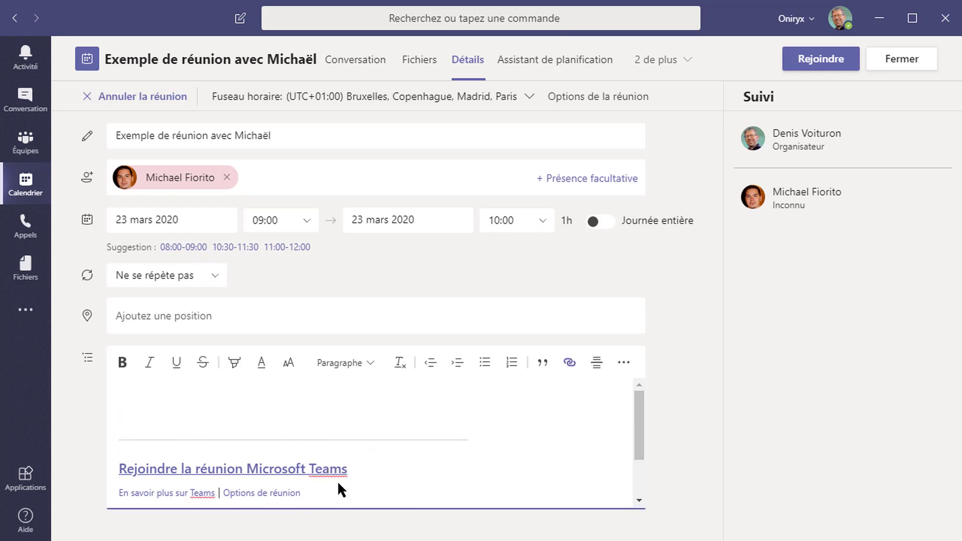
left_click(904, 61)
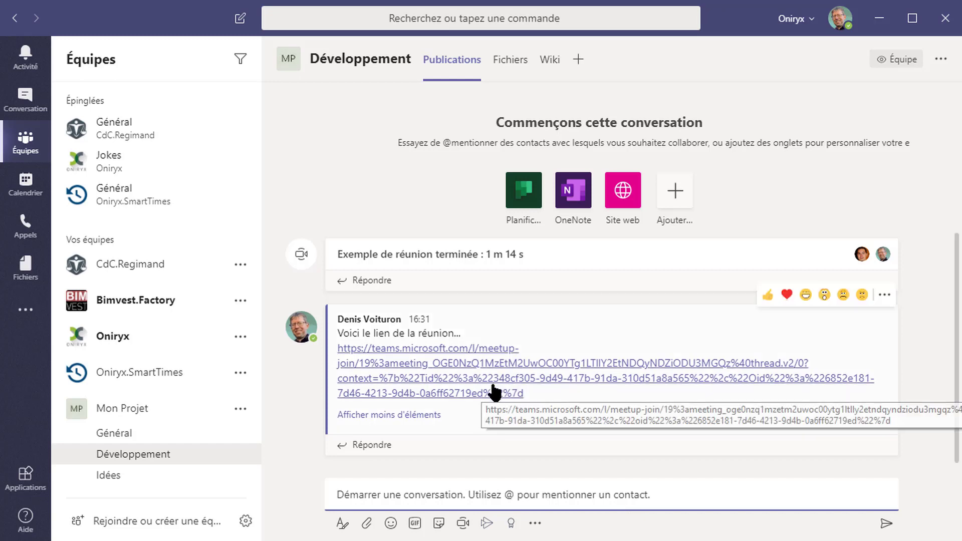
Step: Follow the join link posted in the Développement channel to the meeting's pre-join screen
left_click(450, 378)
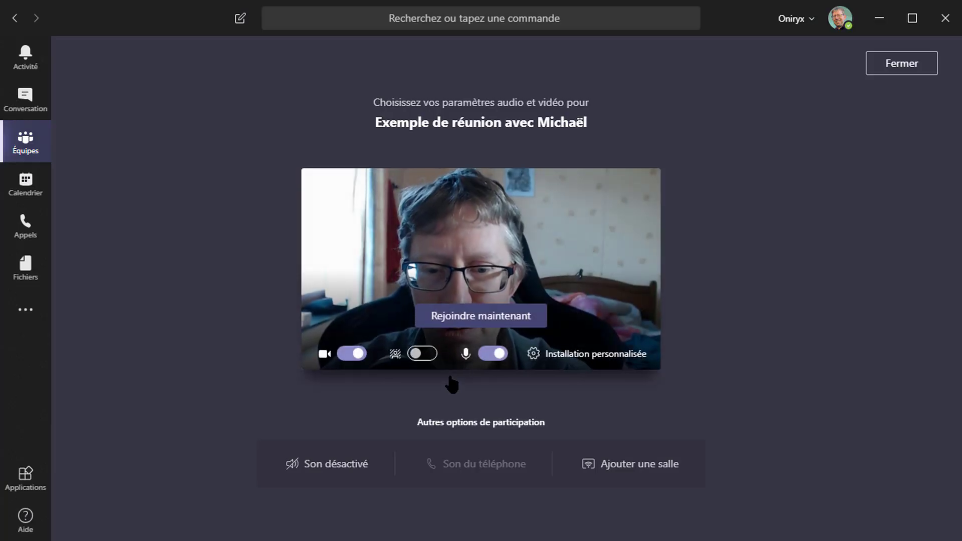
Step: Join with background blur on, show the participants list, and begin adding another attendee
left_click(422, 354)
left_click(481, 320)
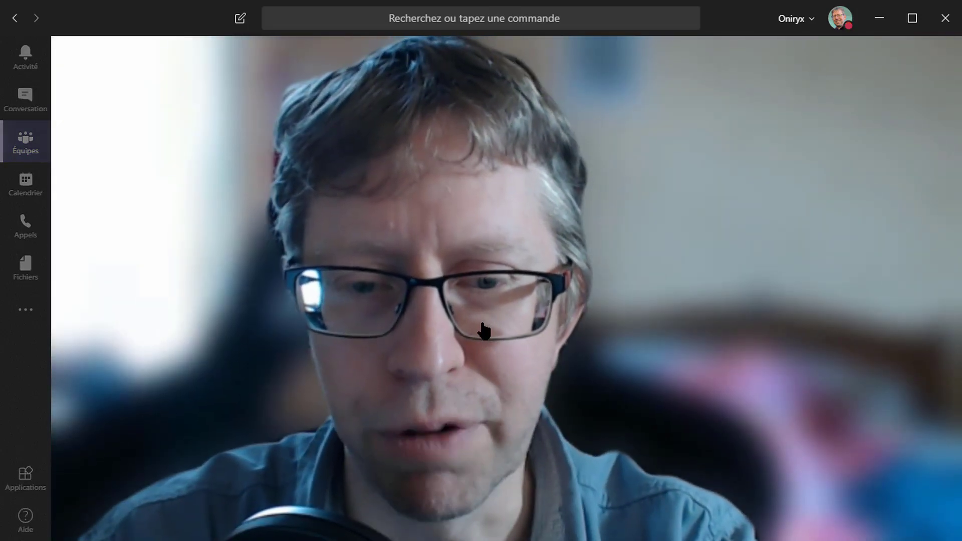
mouse_move(546, 430)
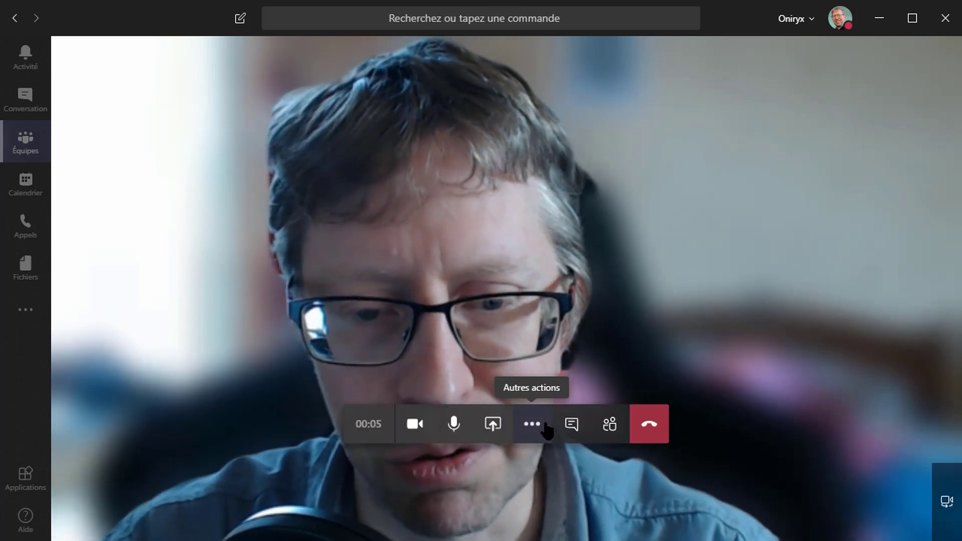
left_click(608, 427)
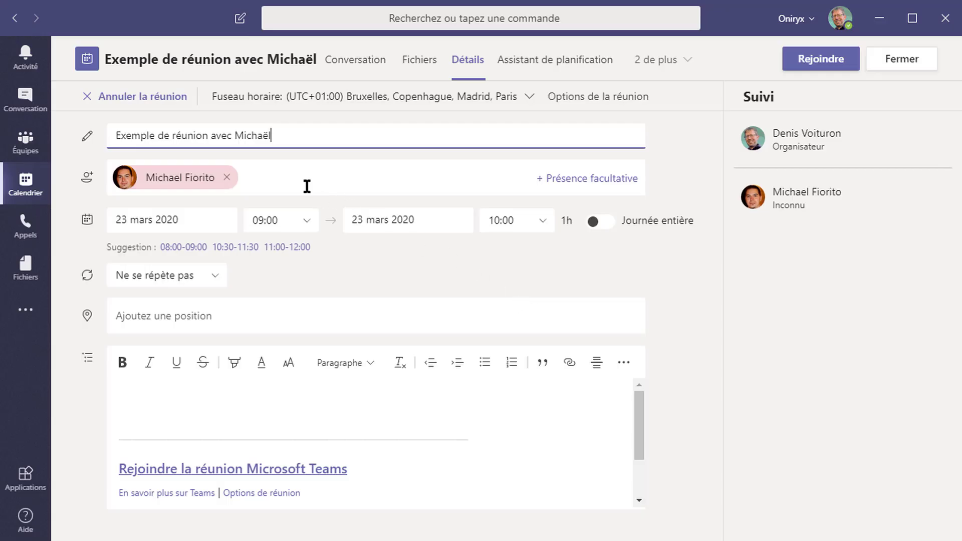
left_click(301, 179)
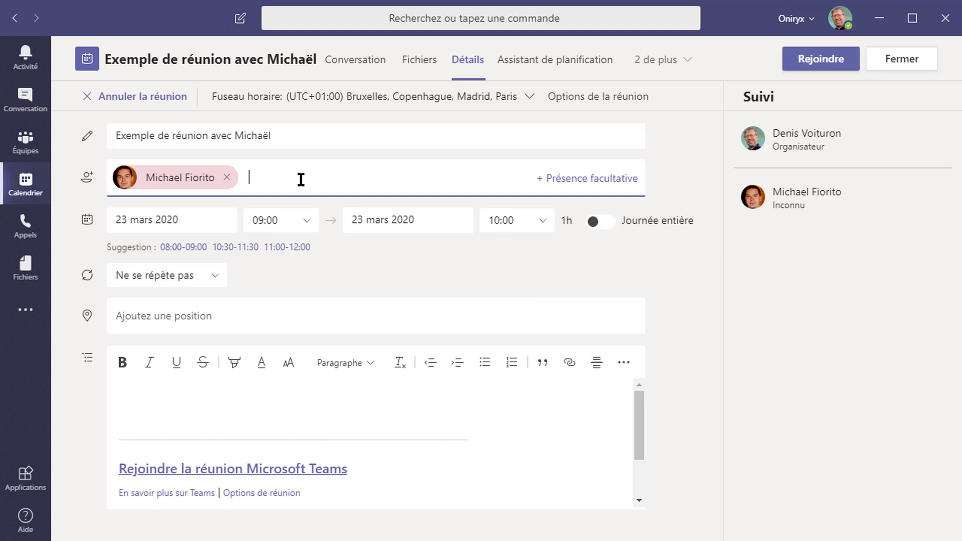
Step: Copy the meeting join link again and enter an external guest's e-mail address as an attendee
left_click(297, 471)
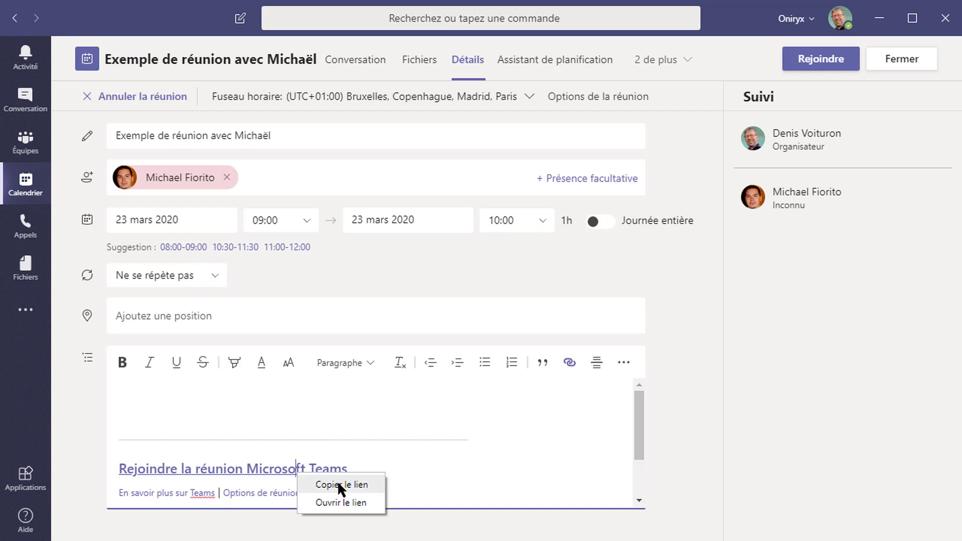
left_click(281, 180)
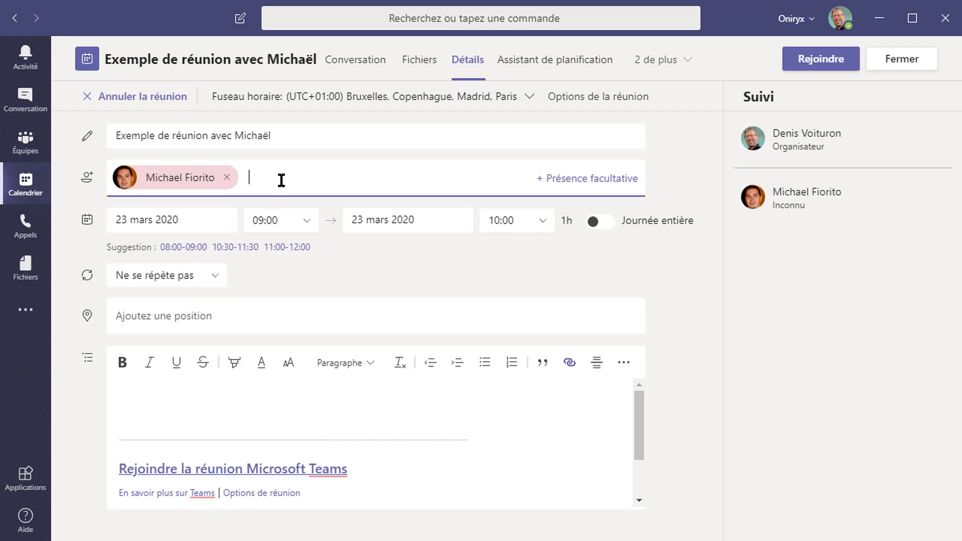
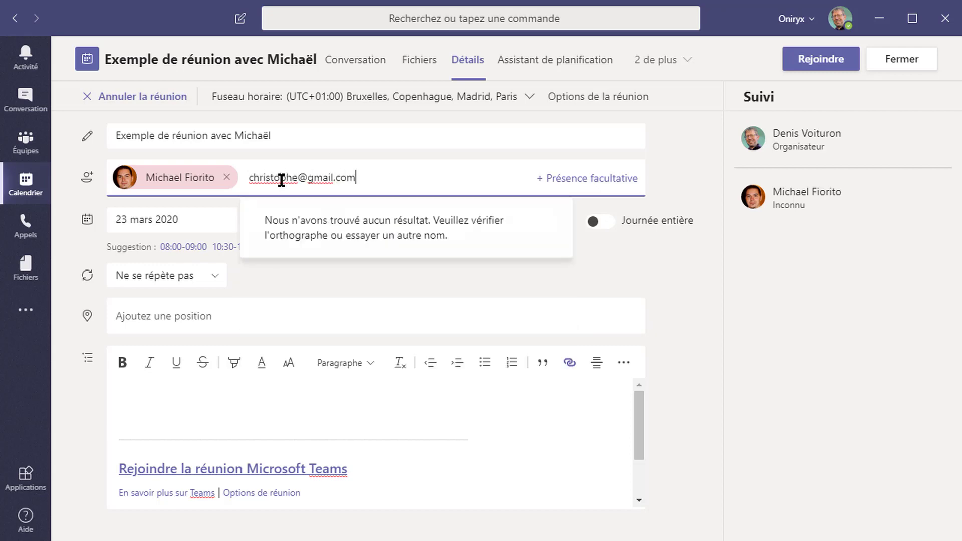